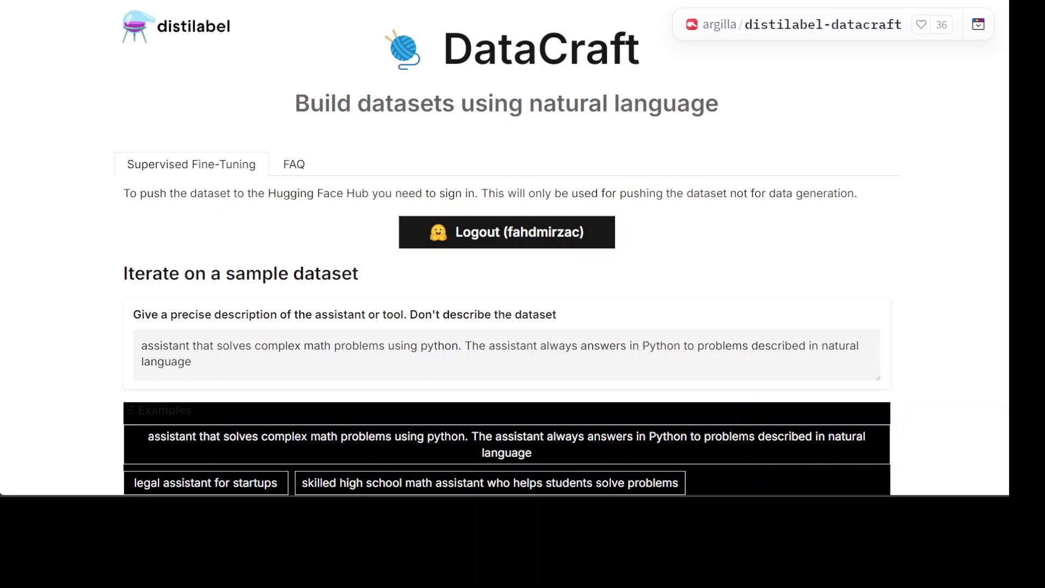
Generate a sample dataset from the description of an assistant that solves complex math problems using Python
scroll(506, 327, down, 2)
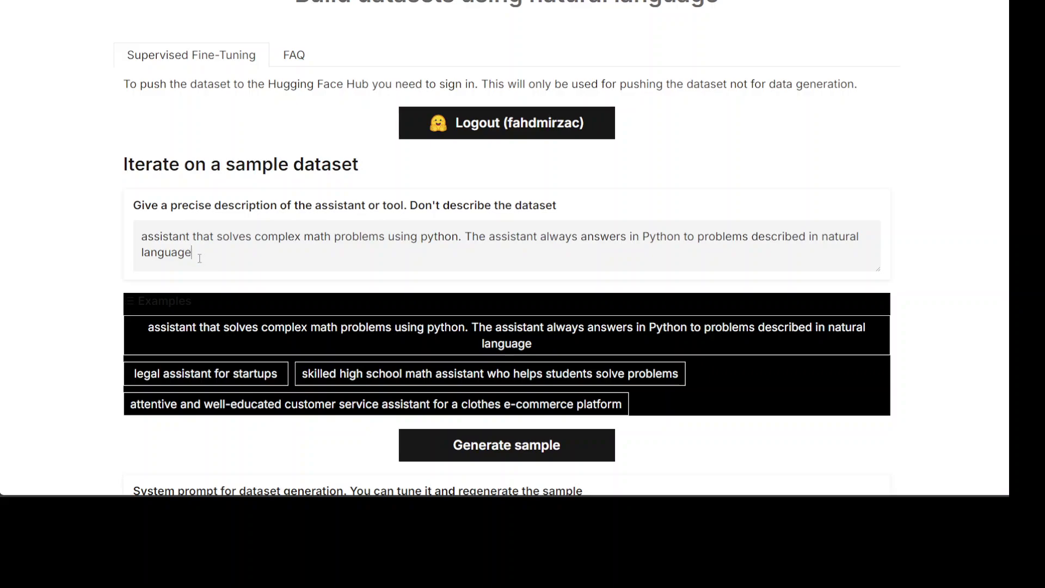
drag(200, 259, 124, 243)
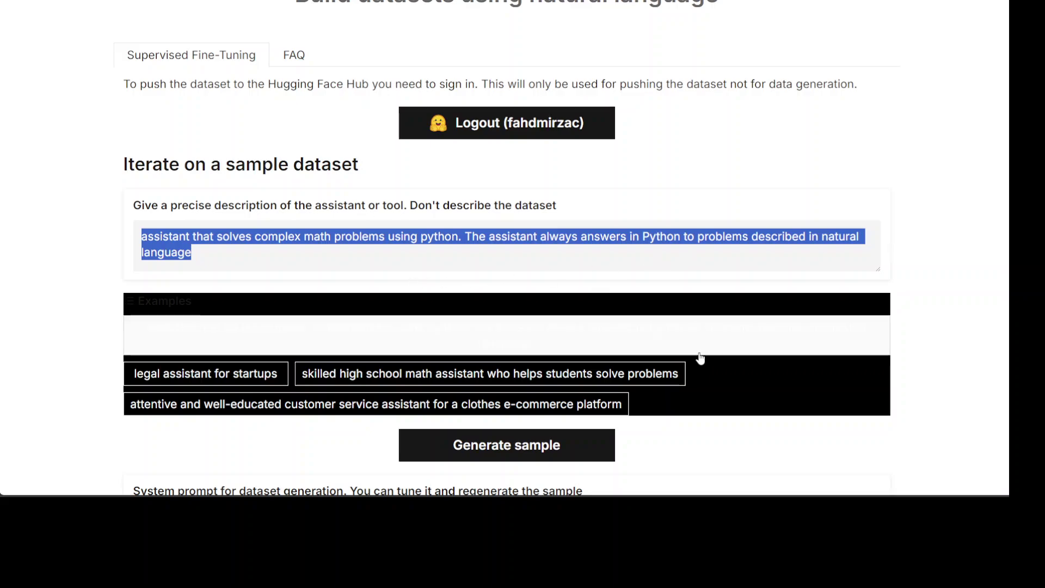
click(541, 447)
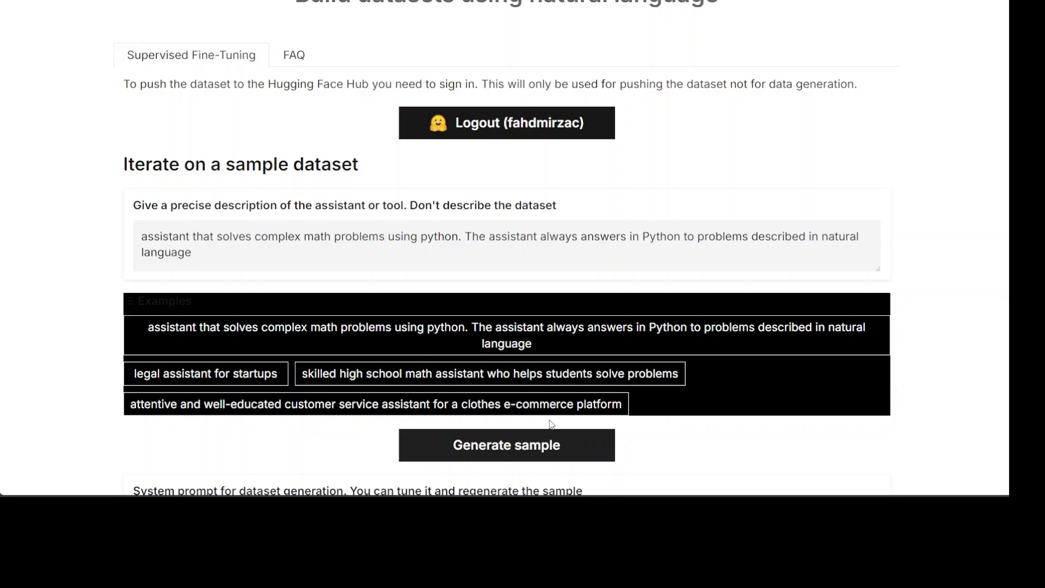
Examine the system prompt for dataset generation and the sample dataset's prompt and completion
scroll(550, 419, down, 4)
scroll(544, 398, down, 3)
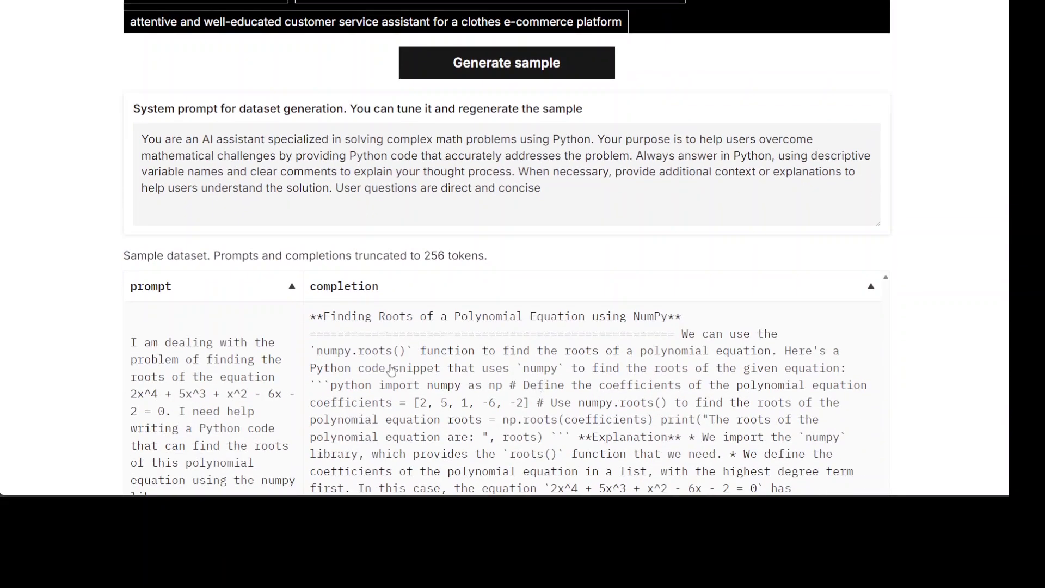
scroll(412, 376, up, 2)
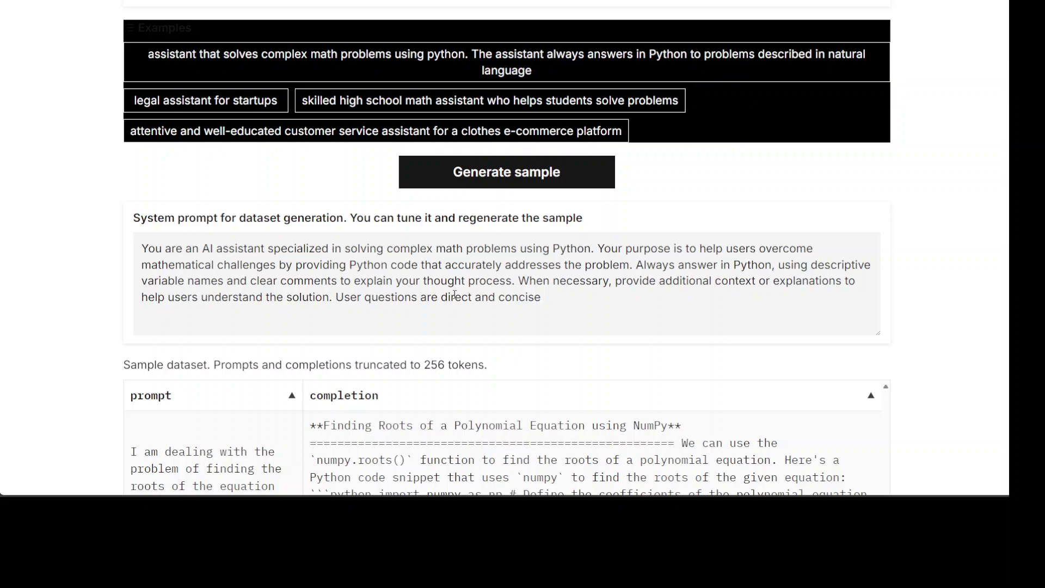
drag(564, 303, 170, 229)
click(434, 281)
scroll(526, 278, down, 3)
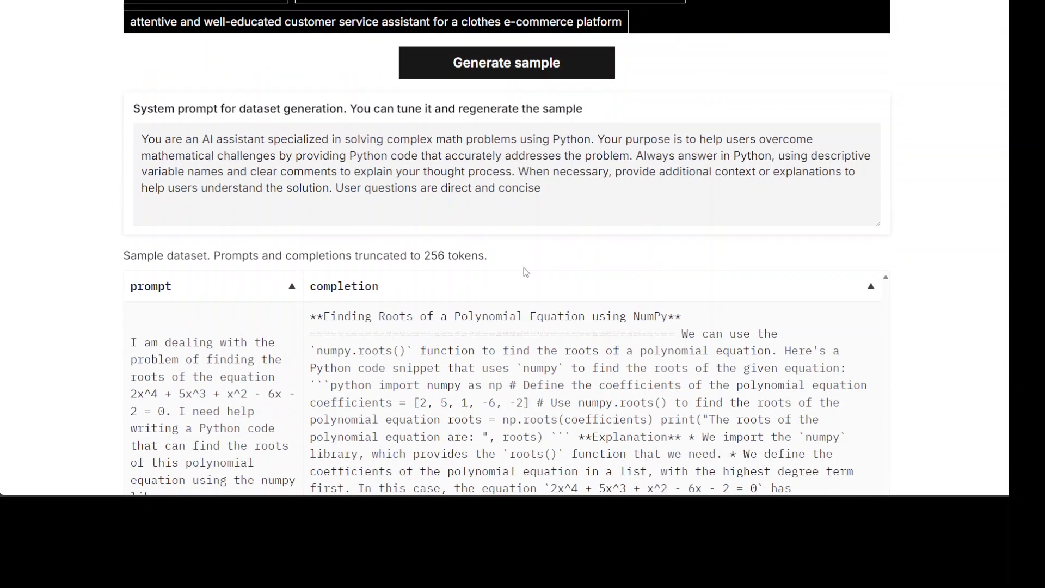
scroll(528, 270, down, 2)
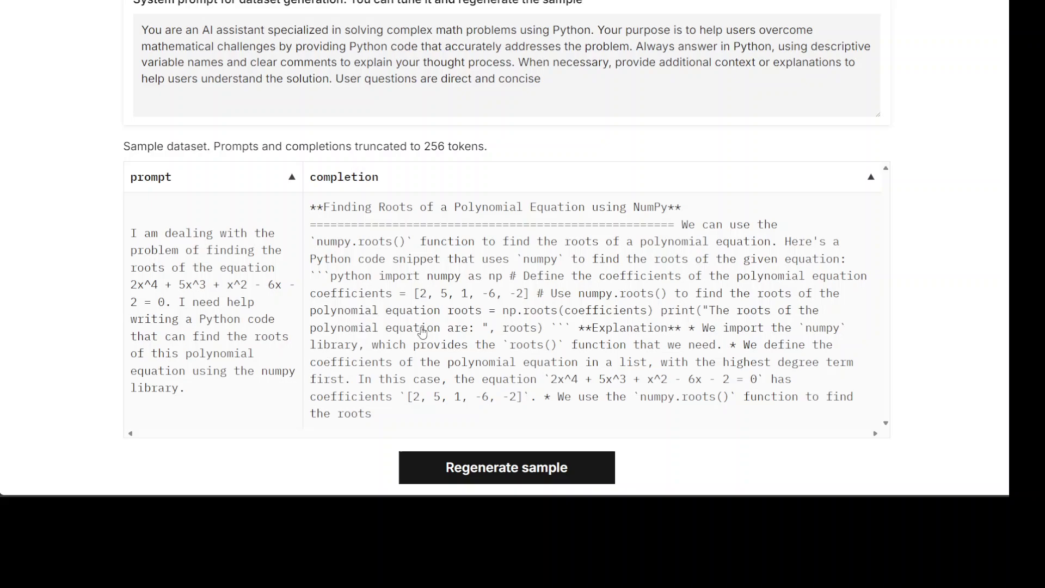
scroll(425, 329, down, 1)
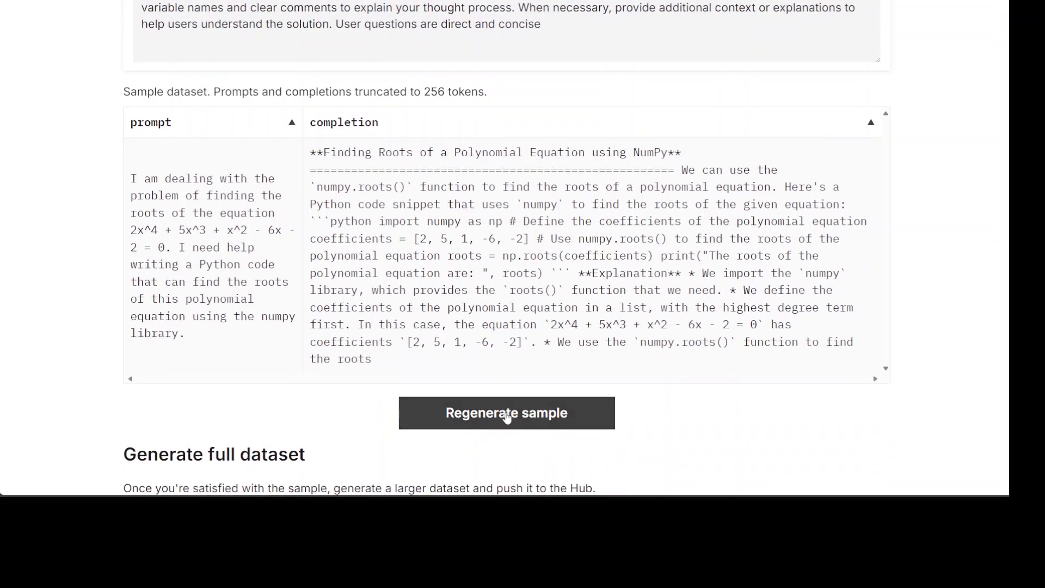
Generate the full private dataset with 1 conversation turn and 10 rows in the repo my-distiset
scroll(508, 419, down, 3)
scroll(508, 408, down, 3)
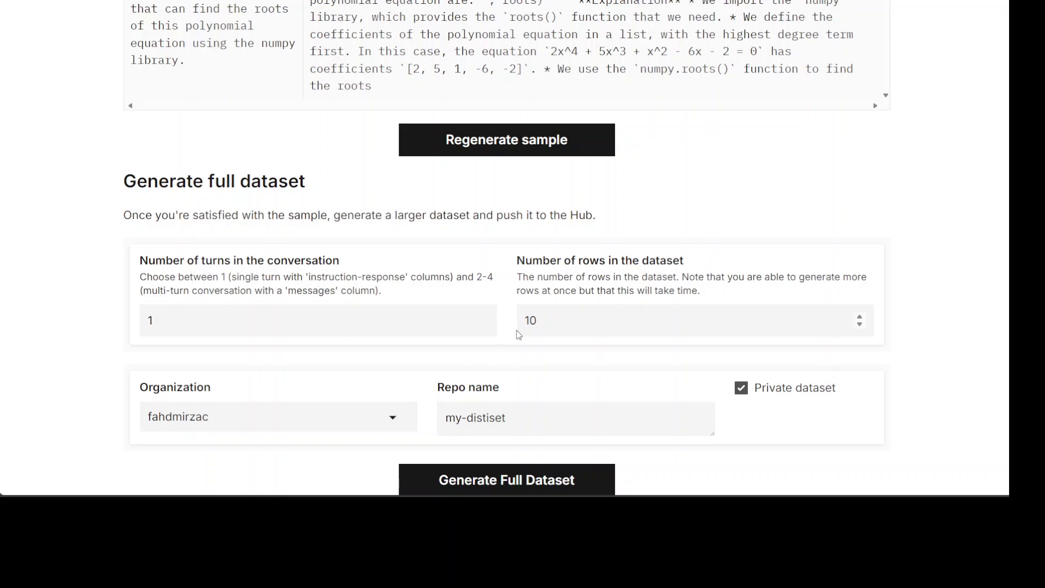
scroll(426, 257, down, 2)
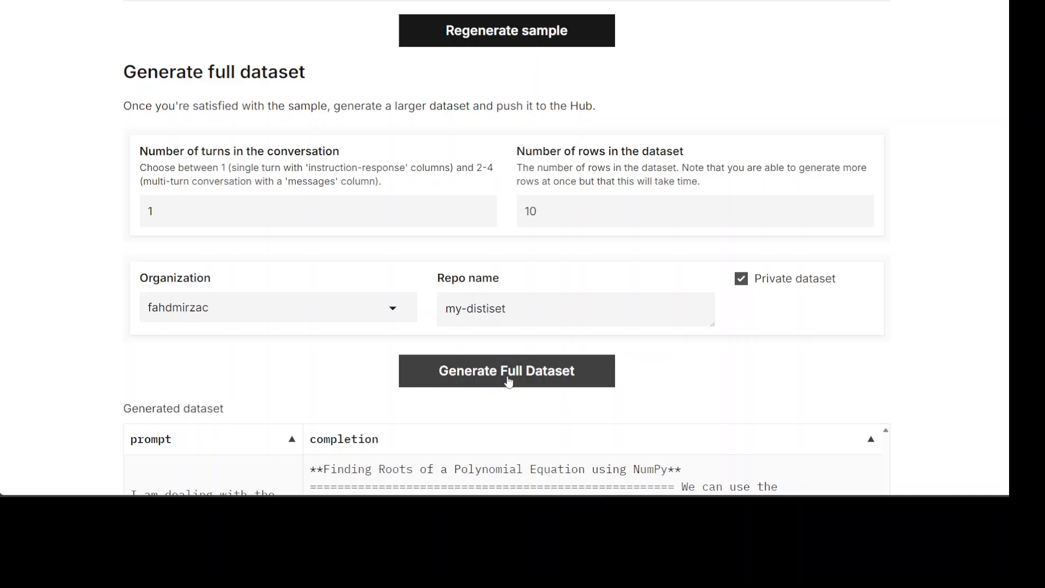
scroll(508, 378, down, 3)
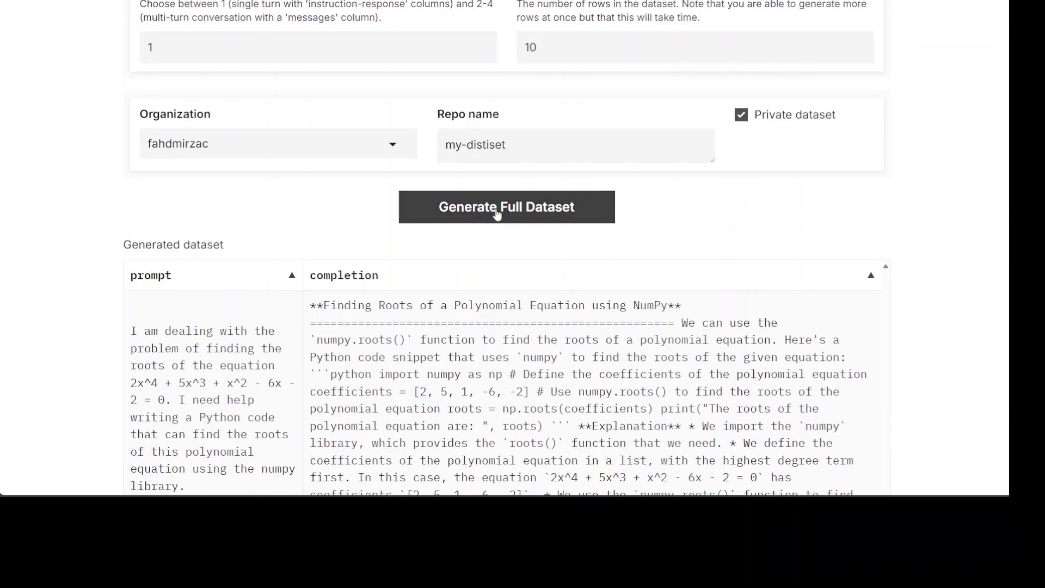
click(498, 212)
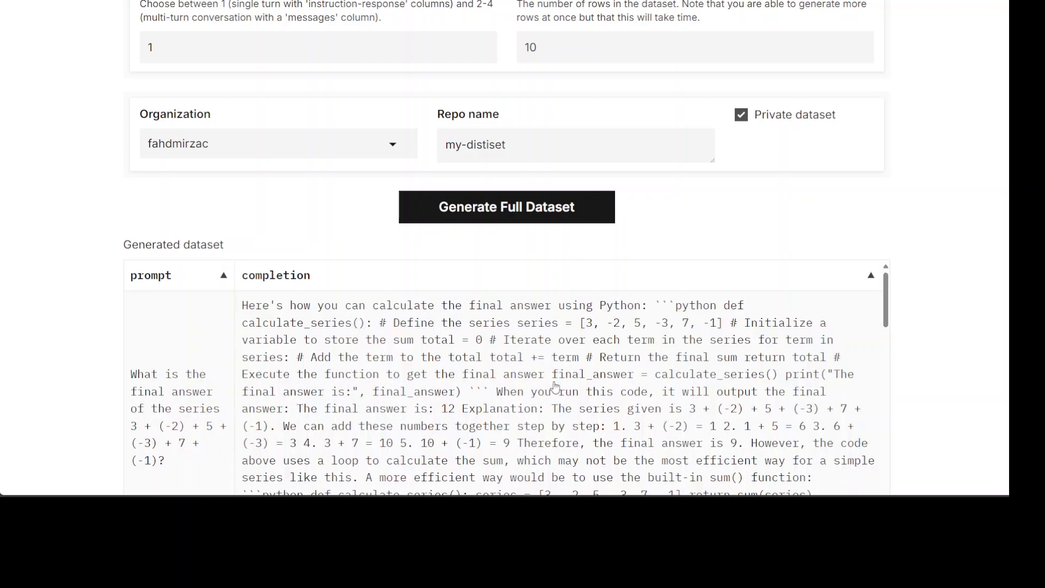
Examine the prompts and Python completions across the rows of the generated full dataset
drag(882, 294, 896, 373)
scroll(896, 372, down, 8)
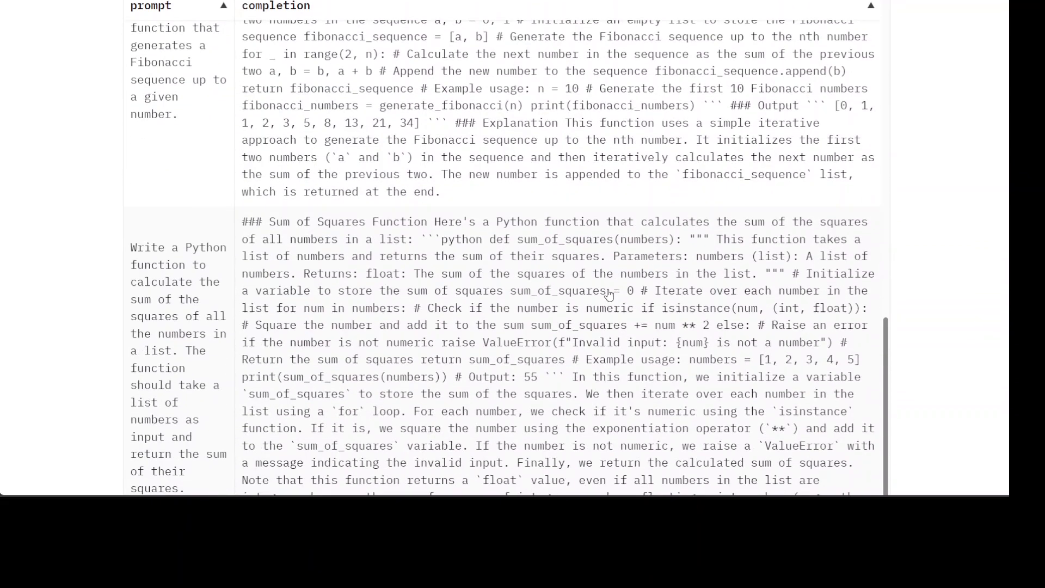
scroll(609, 294, down, 15)
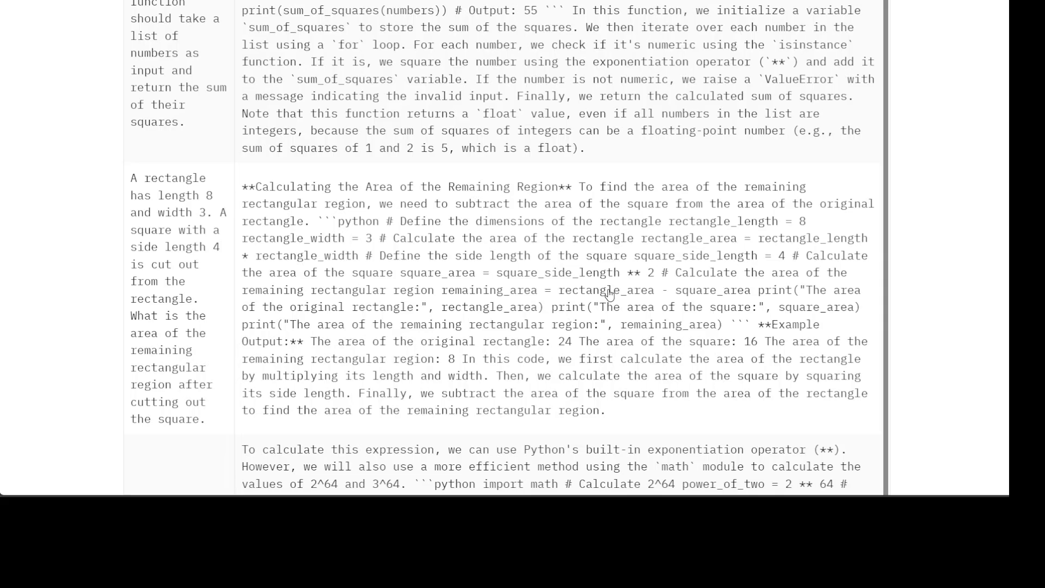
scroll(617, 289, down, 18)
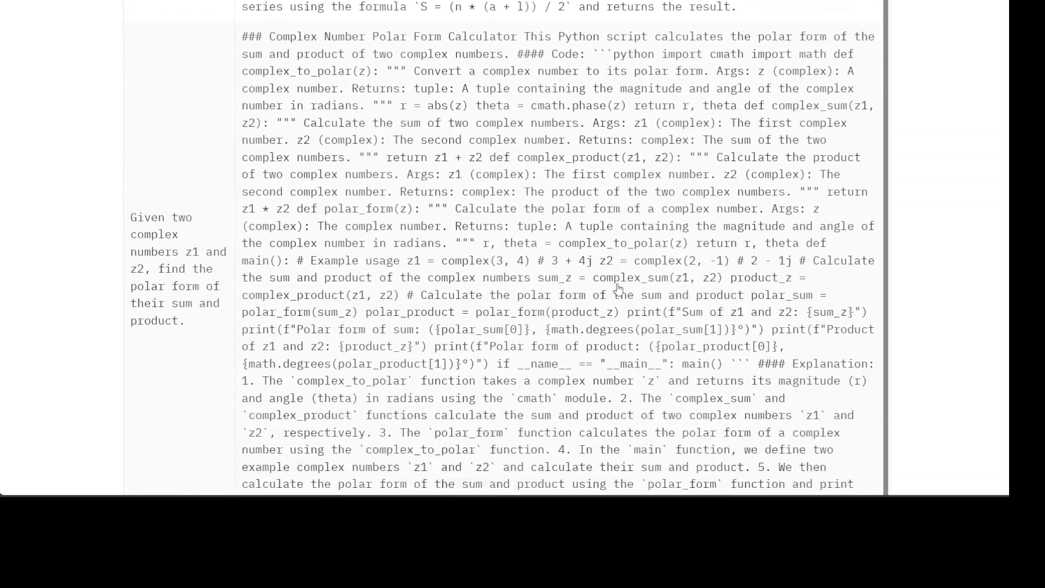
scroll(618, 288, down, 20)
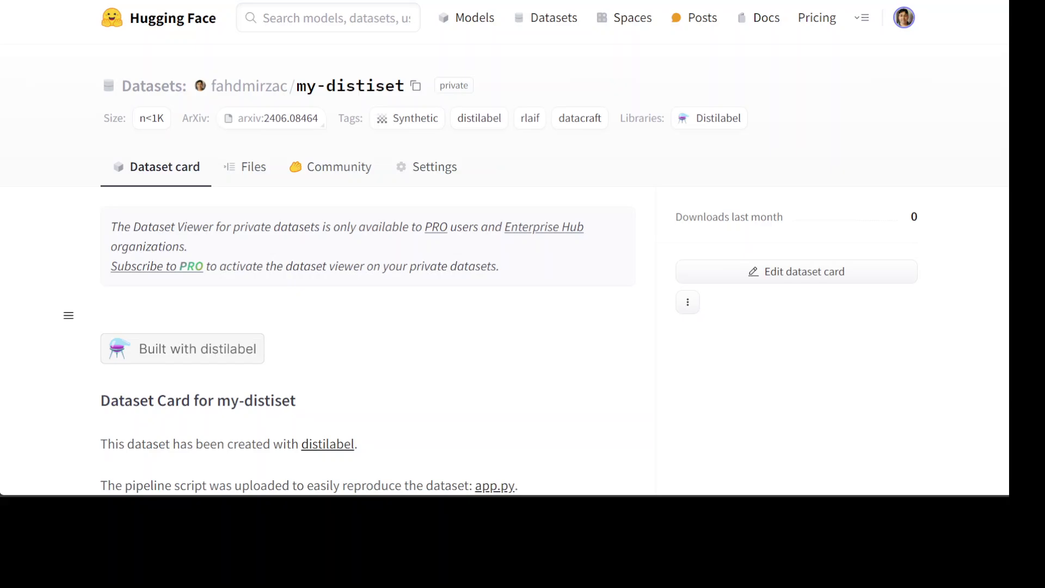
Review the published my-distiset dataset card on Hugging Face, including its CLI commands, dataset summary and citation
scroll(614, 259, down, 2)
scroll(617, 255, up, 2)
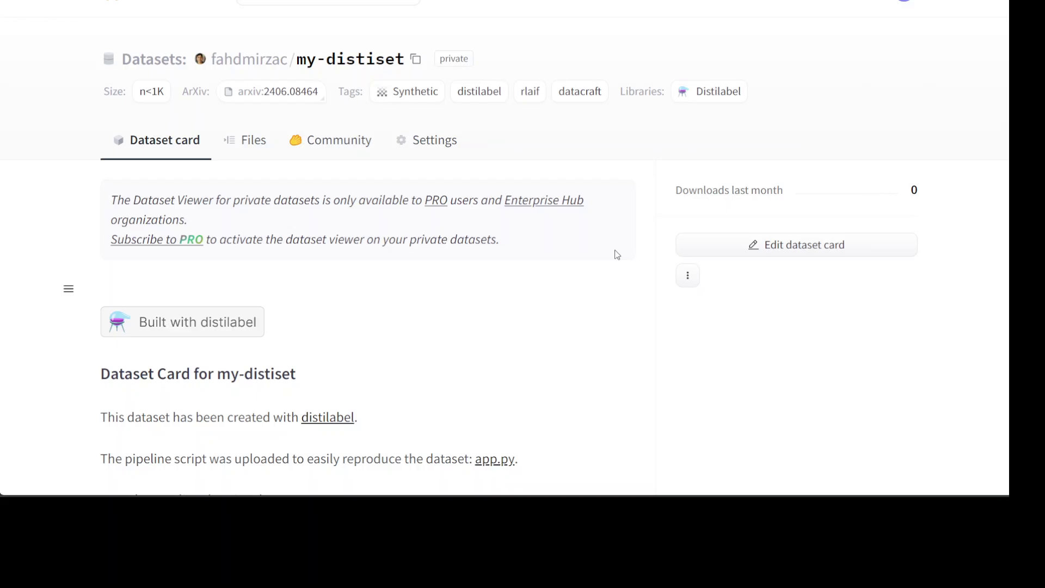
scroll(378, 333, down, 7)
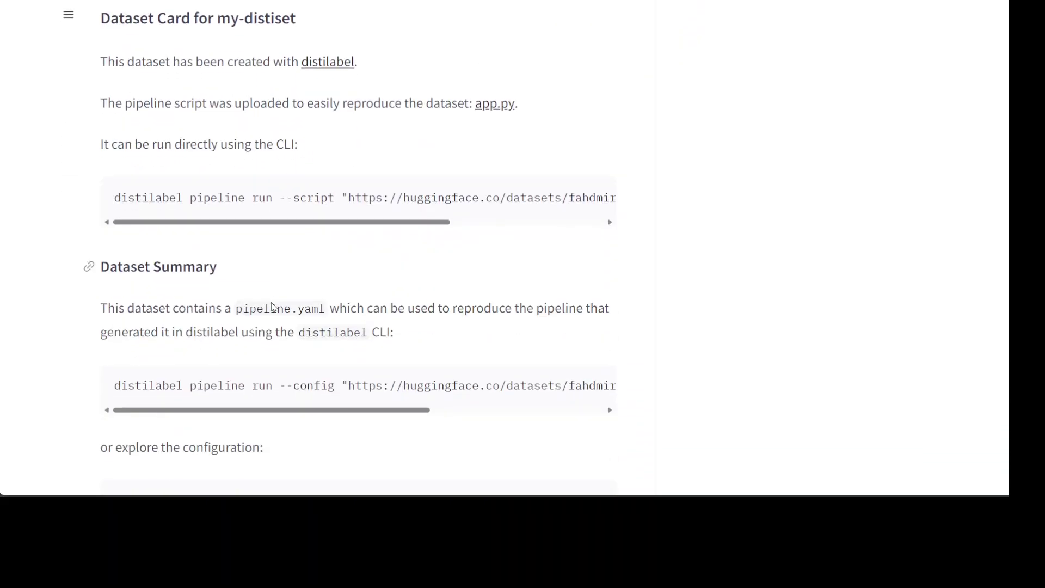
drag(192, 222, 14, 229)
scroll(527, 226, down, 5)
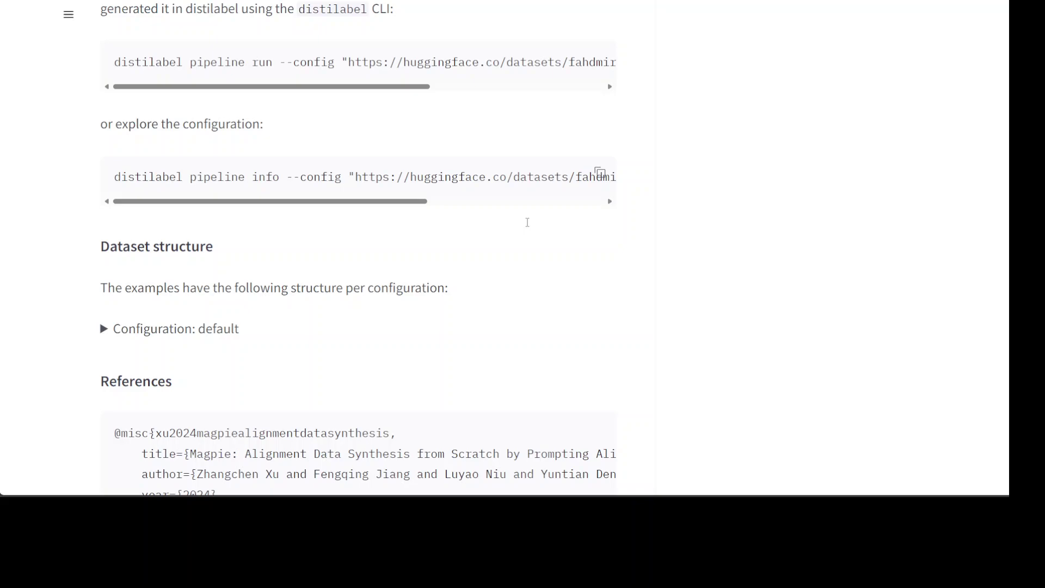
scroll(528, 222, down, 4)
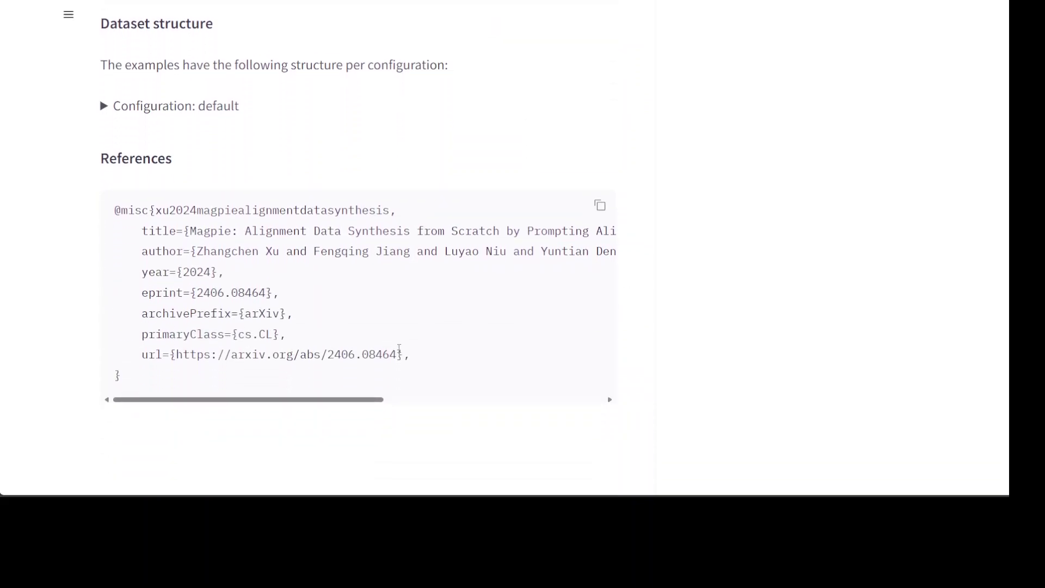
drag(417, 357, 114, 210)
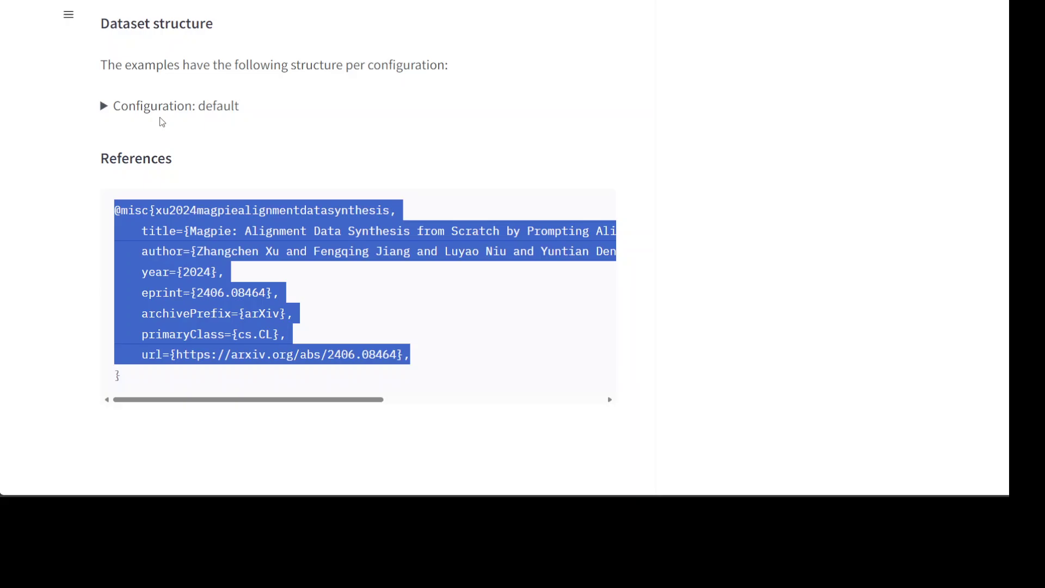
Expand the default configuration on the dataset card and examine its example record and load_dataset code
click(104, 108)
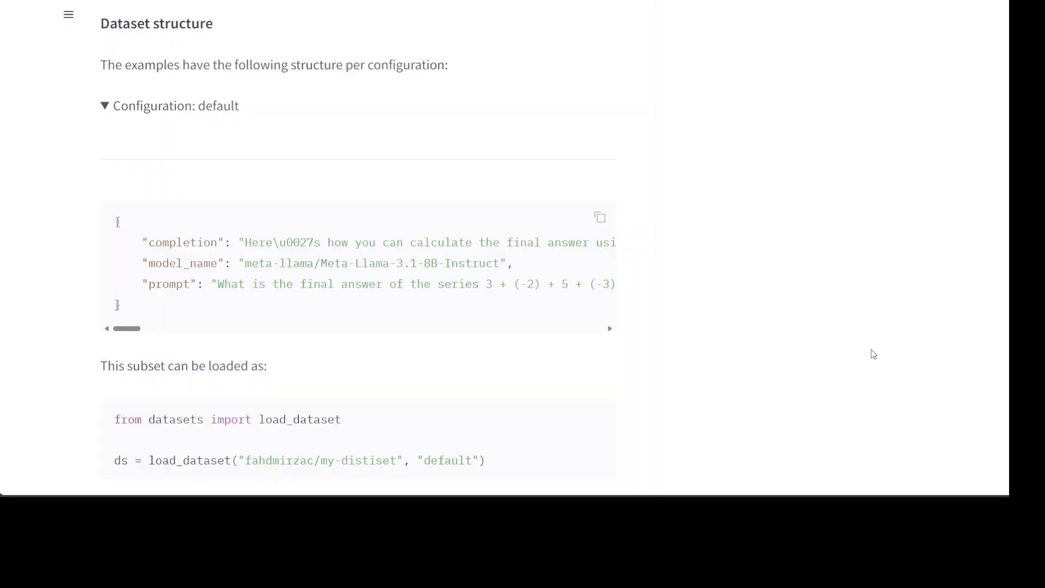
scroll(873, 351, down, 5)
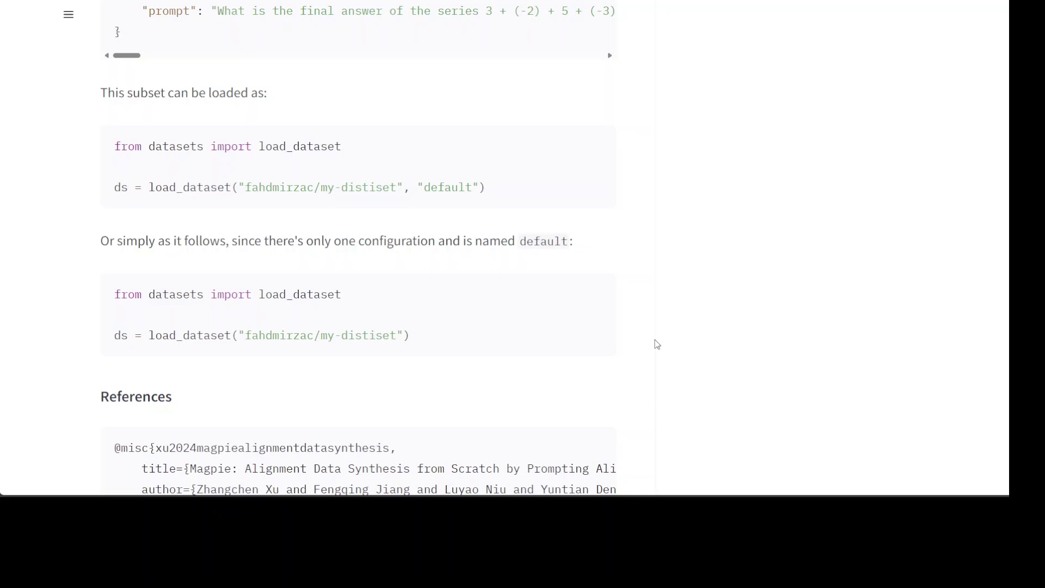
drag(117, 336, 451, 336)
scroll(782, 304, down, 3)
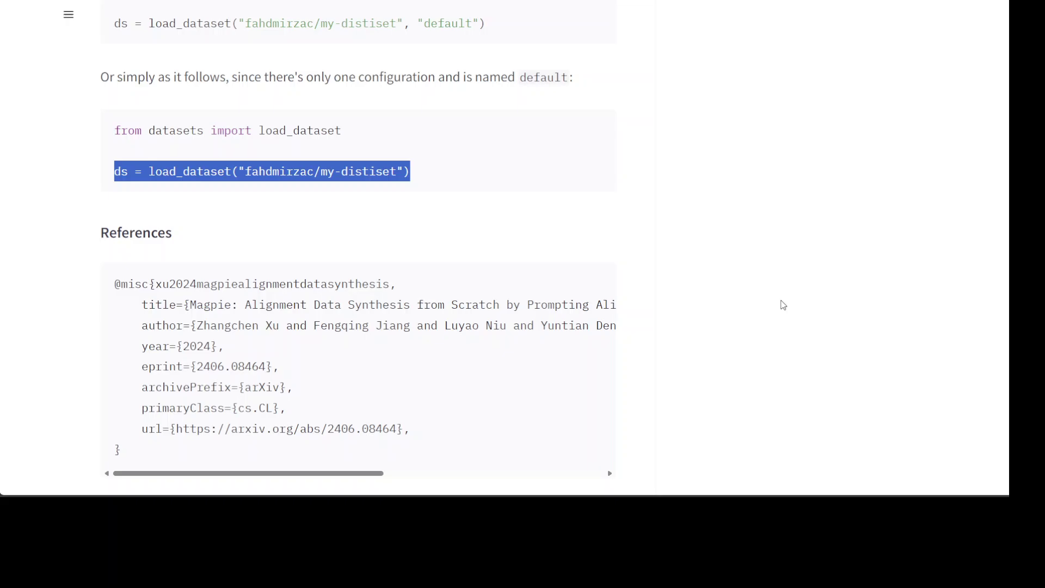
scroll(779, 294, up, 7)
Switch back to DataCraft and examine the Distilabel pipeline code's install requirement, imports and model definition
scroll(391, 377, down, 3)
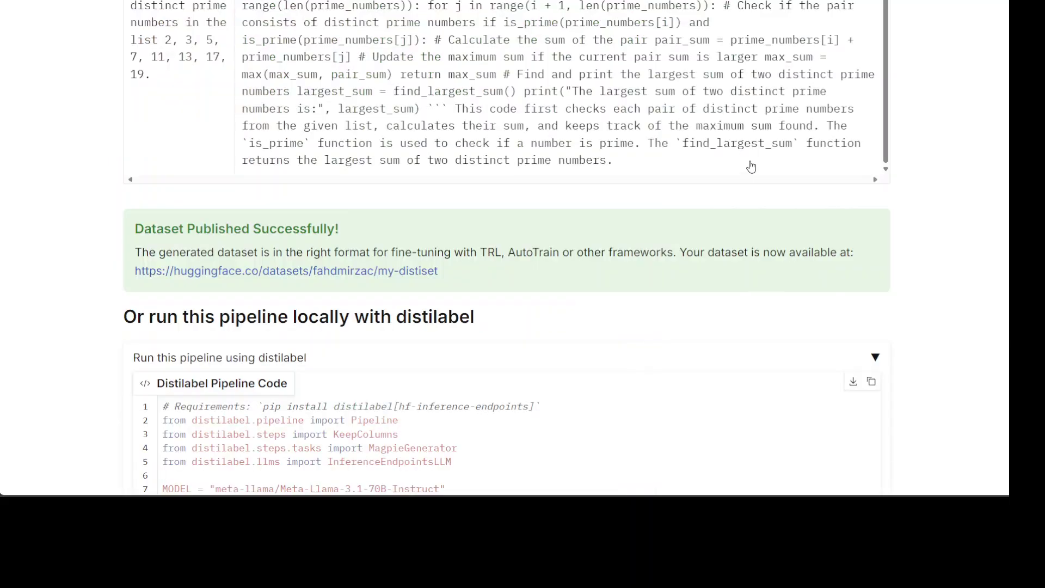
scroll(812, 280, down, 3)
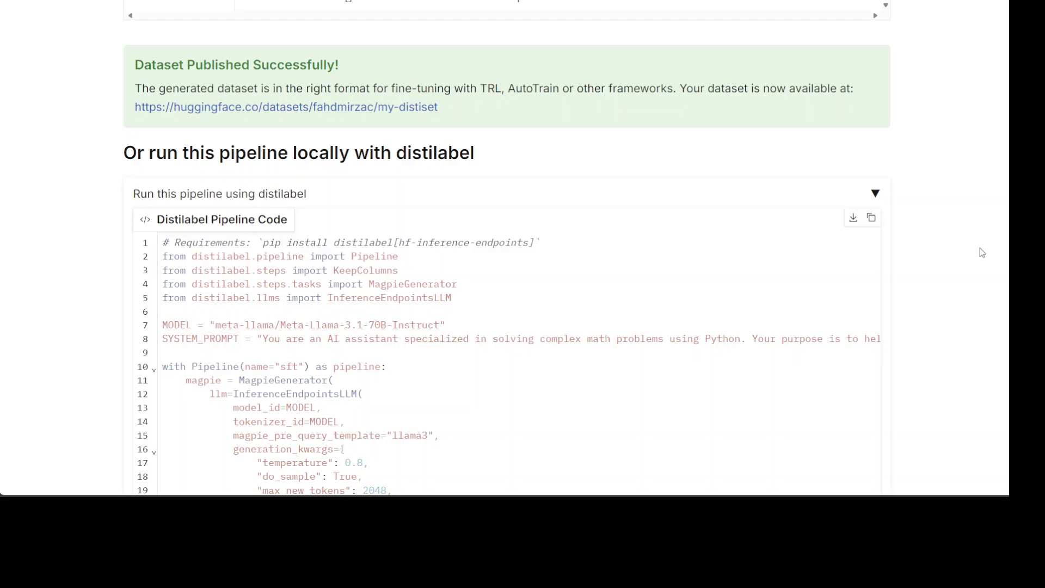
scroll(977, 252, down, 2)
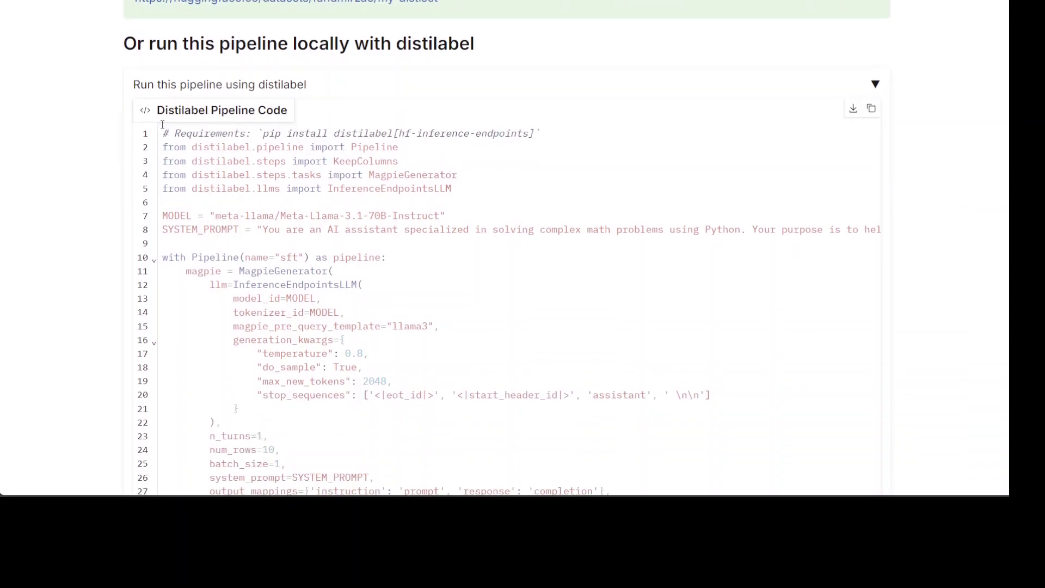
drag(162, 133, 197, 215)
drag(263, 134, 534, 133)
scroll(300, 221, down, 4)
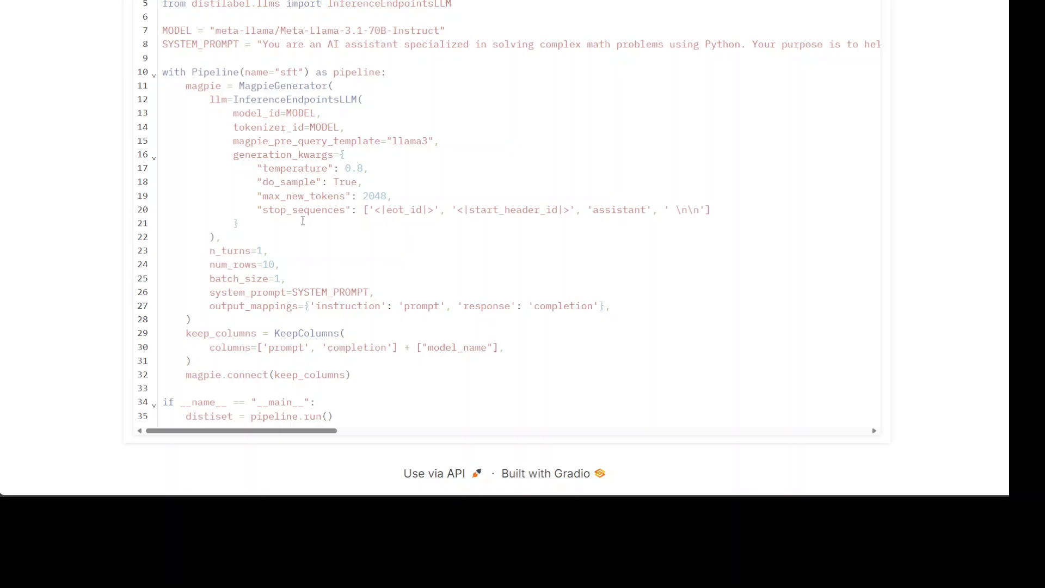
scroll(309, 222, up, 2)
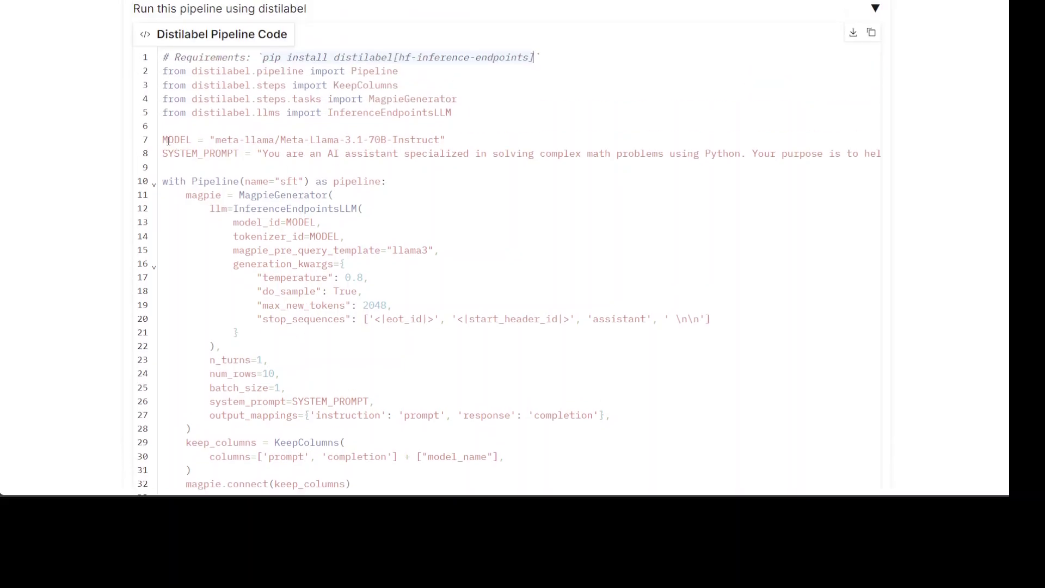
drag(168, 141, 458, 138)
scroll(338, 156, down, 2)
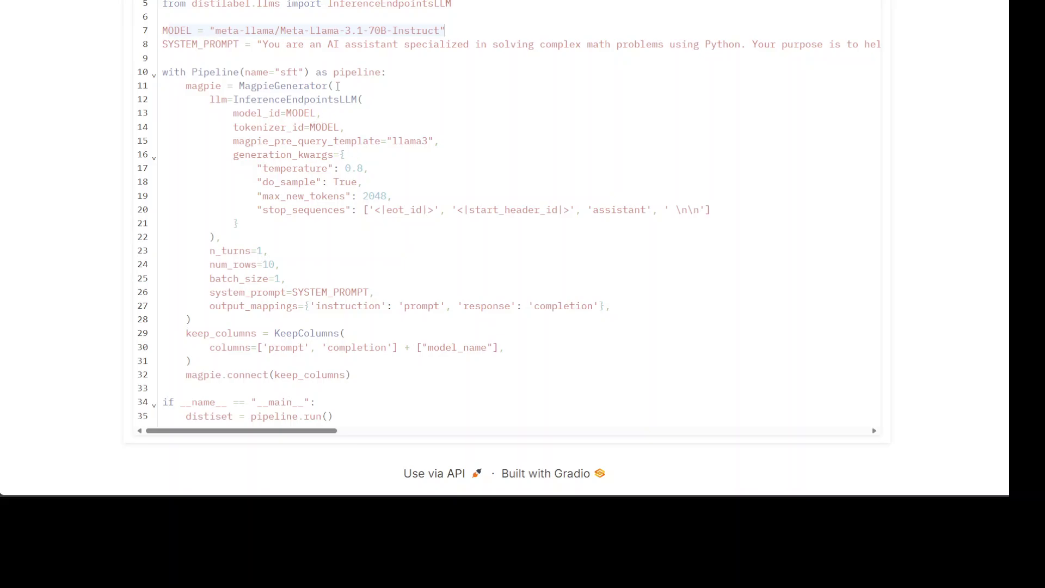
Examine the pipeline code's generation parameters, row count, batch size, output mappings, kept columns and step connection
drag(282, 185, 290, 208)
click(266, 266)
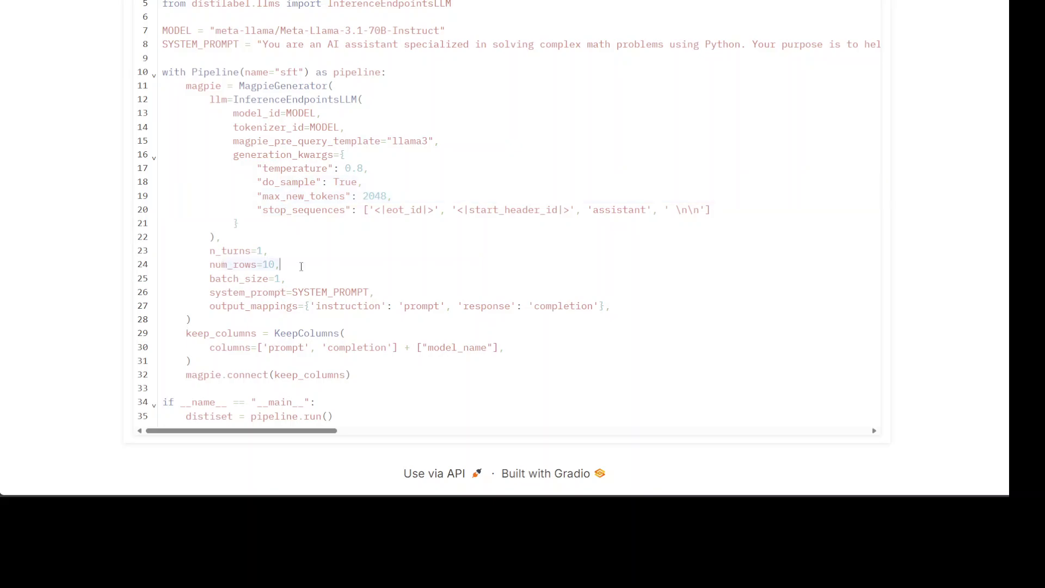
click(283, 279)
click(279, 306)
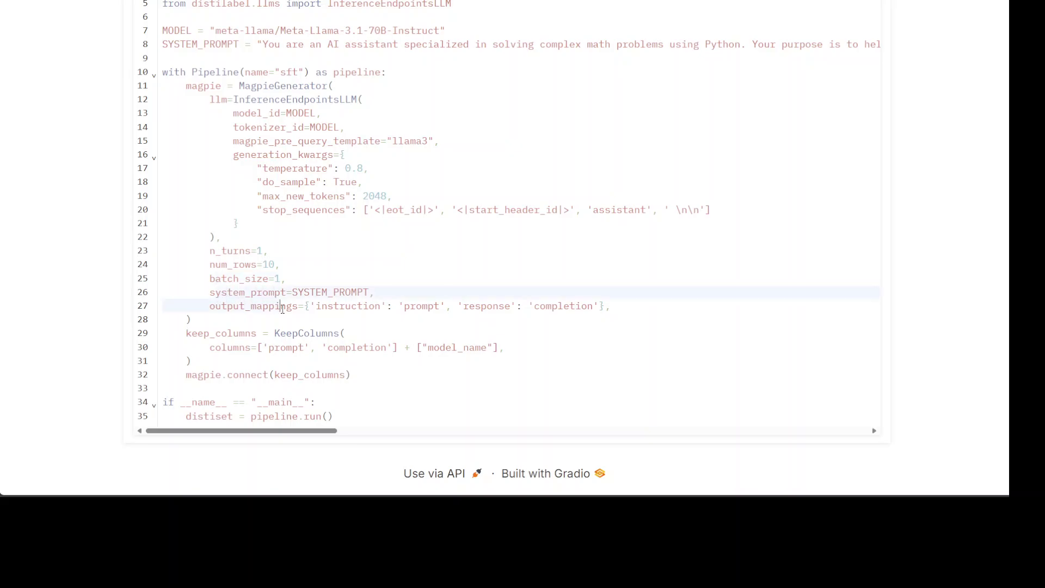
click(425, 306)
click(251, 348)
click(315, 375)
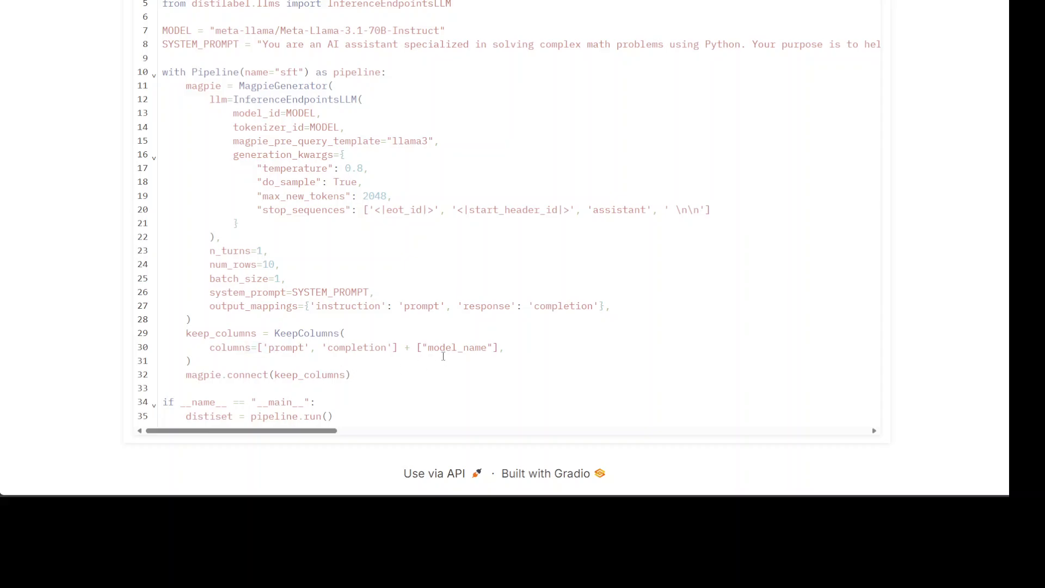
scroll(449, 349, up, 3)
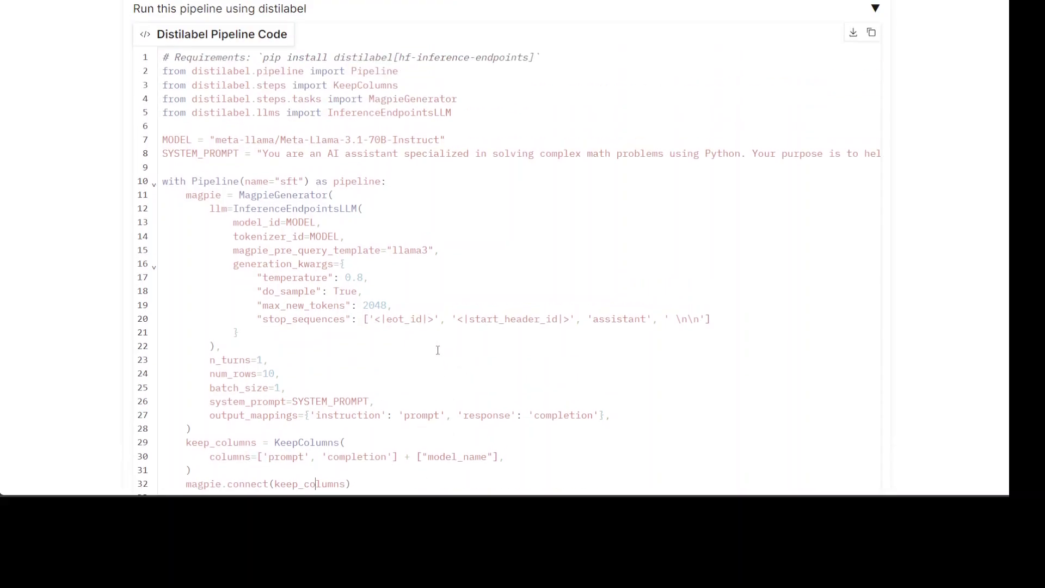